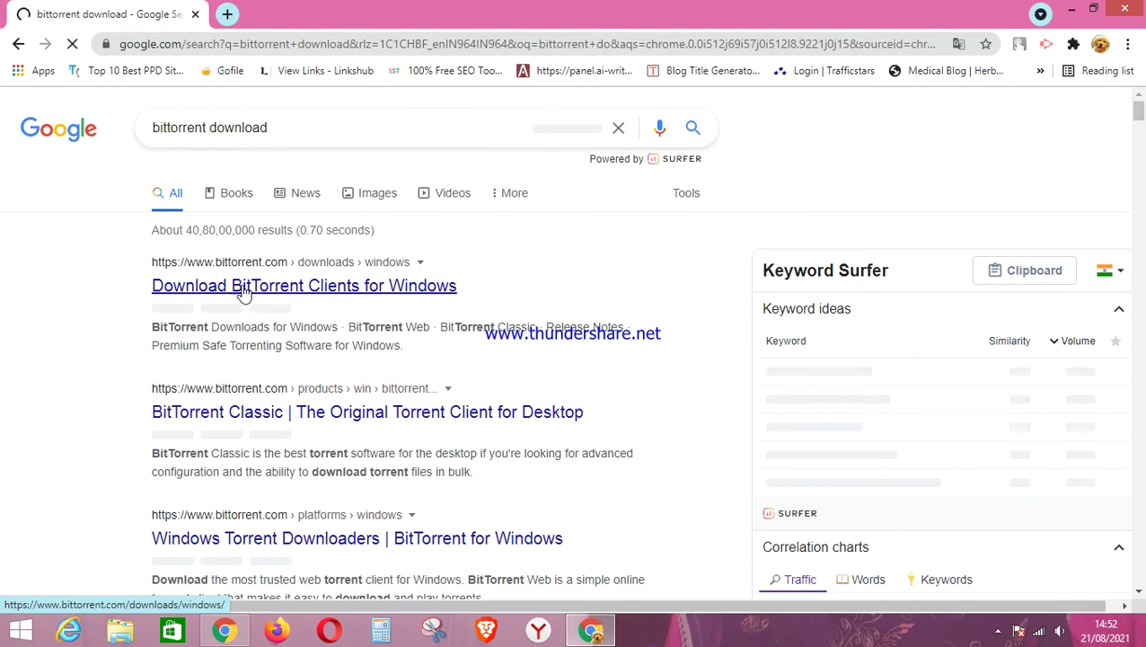
# Open the official BitTorrent downloads page for Windows from the search results and look over the products offered
pyautogui.click(223, 294)
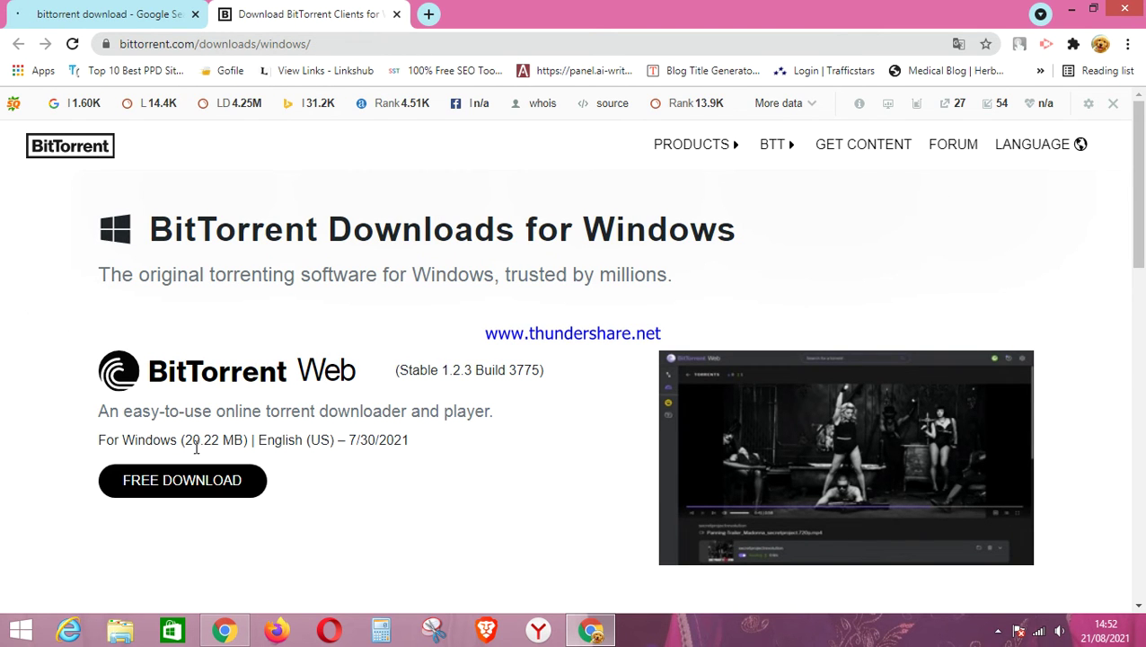
pyautogui.scroll(-1, 296, 441)
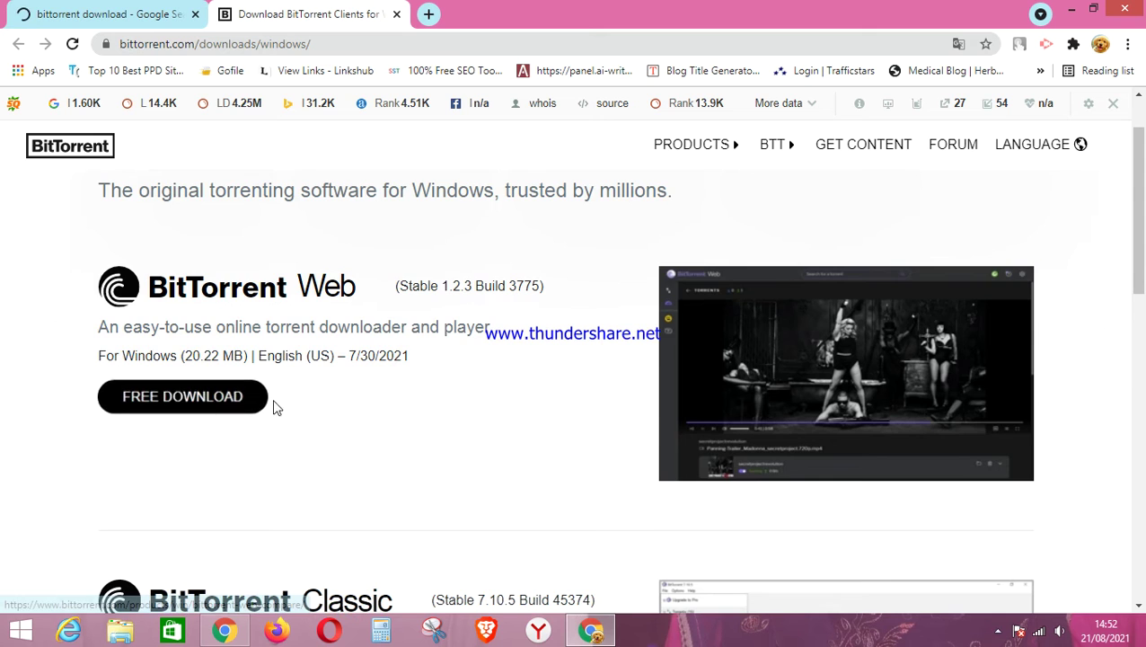
pyautogui.scroll(-2, 387, 421)
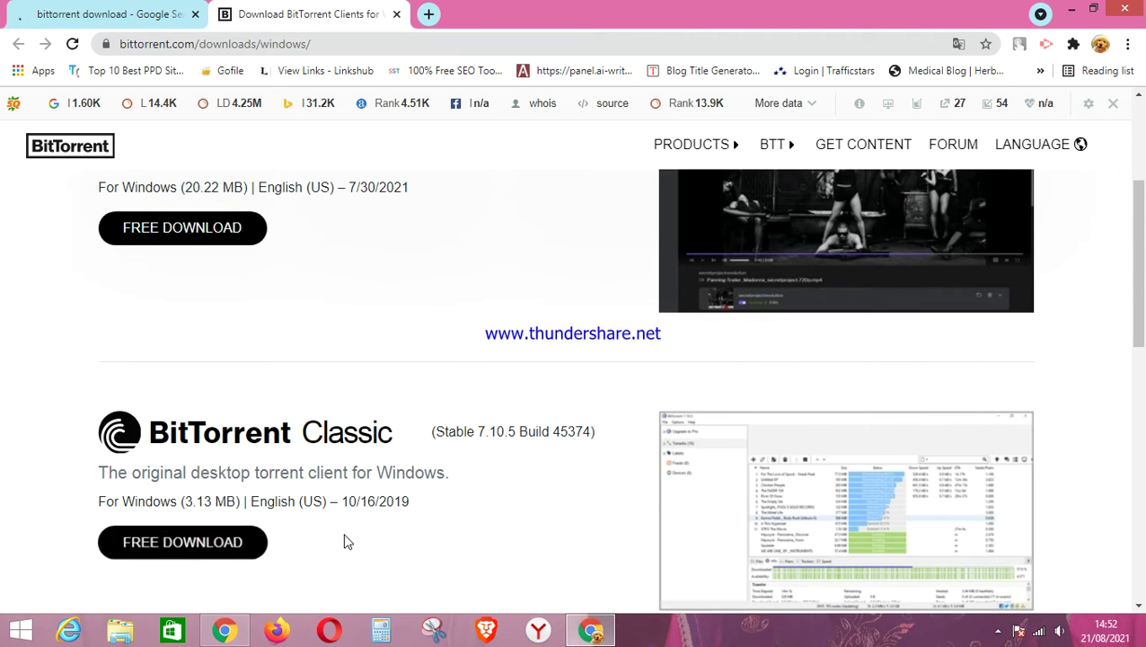
pyautogui.scroll(-5, 373, 460)
pyautogui.scroll(-2, 373, 451)
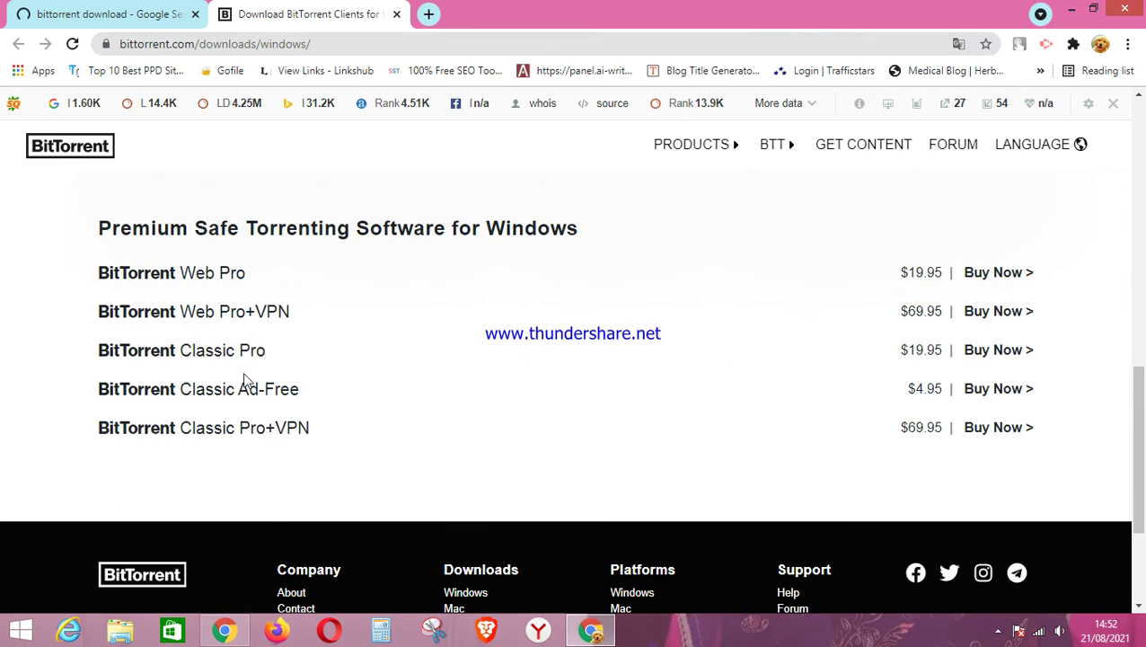
# Compare the BitTorrent Web and Classic entries and choose the free download of BitTorrent Classic
pyautogui.scroll(5, 411, 328)
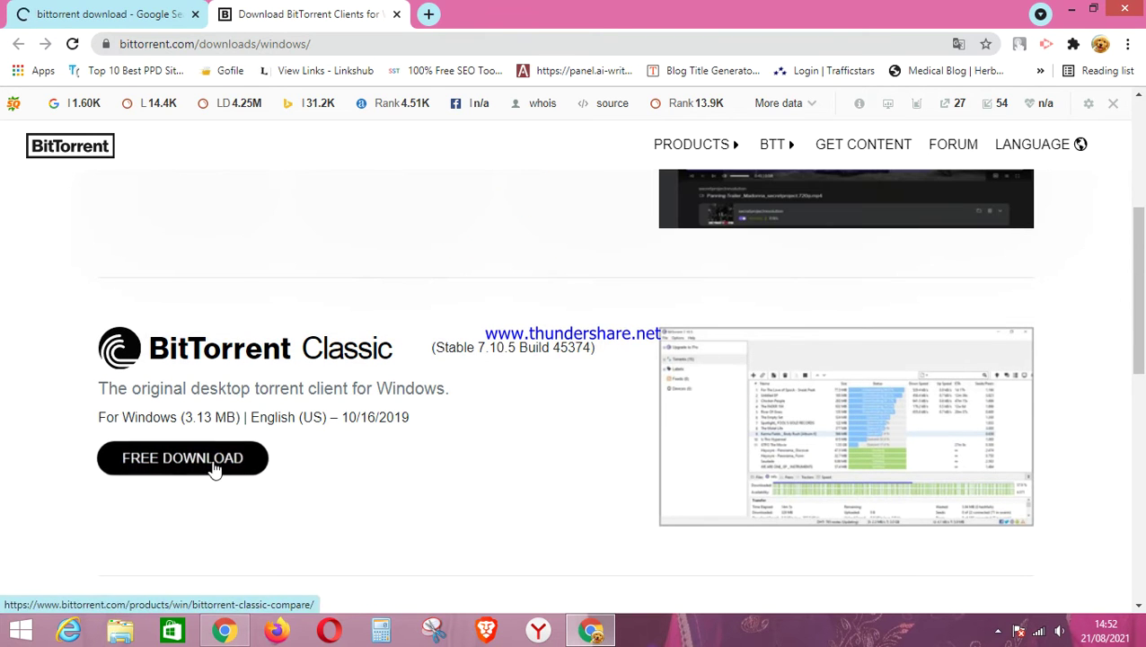
pyautogui.doubleClick(310, 348)
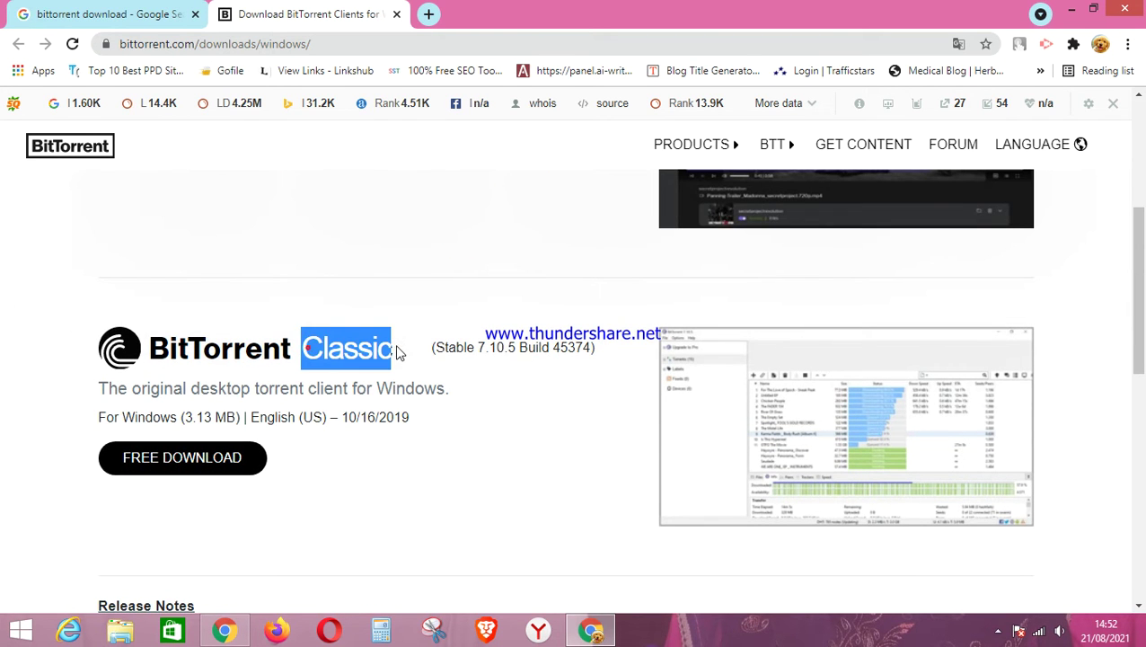
pyautogui.scroll(3, 406, 377)
pyautogui.doubleClick(290, 287)
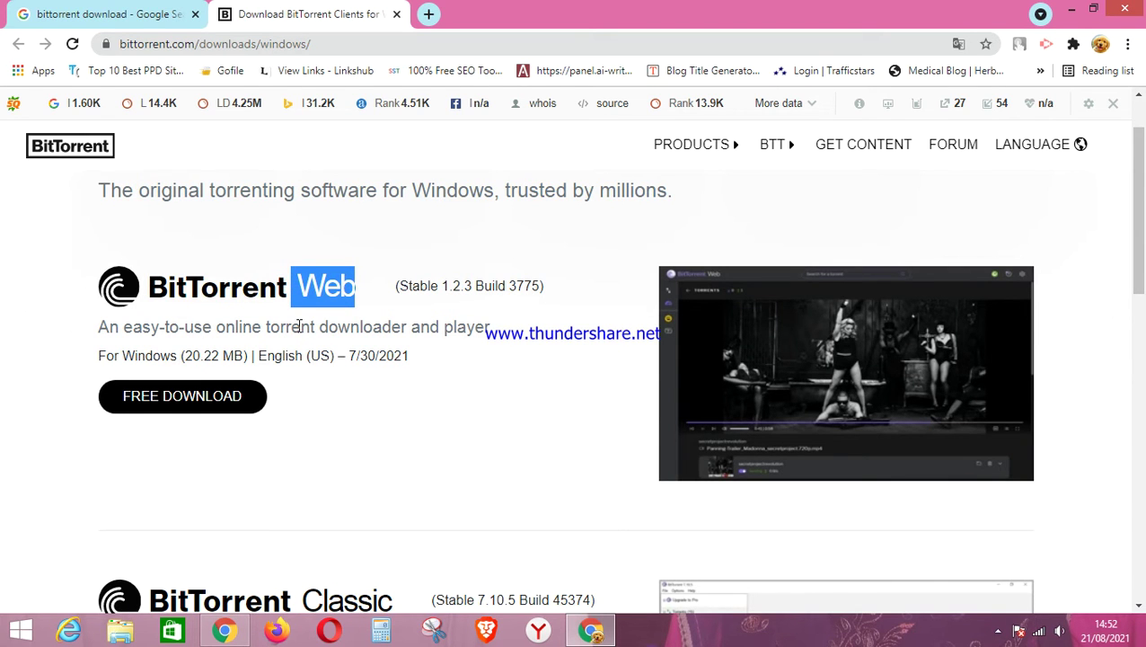
pyautogui.scroll(-2, 299, 326)
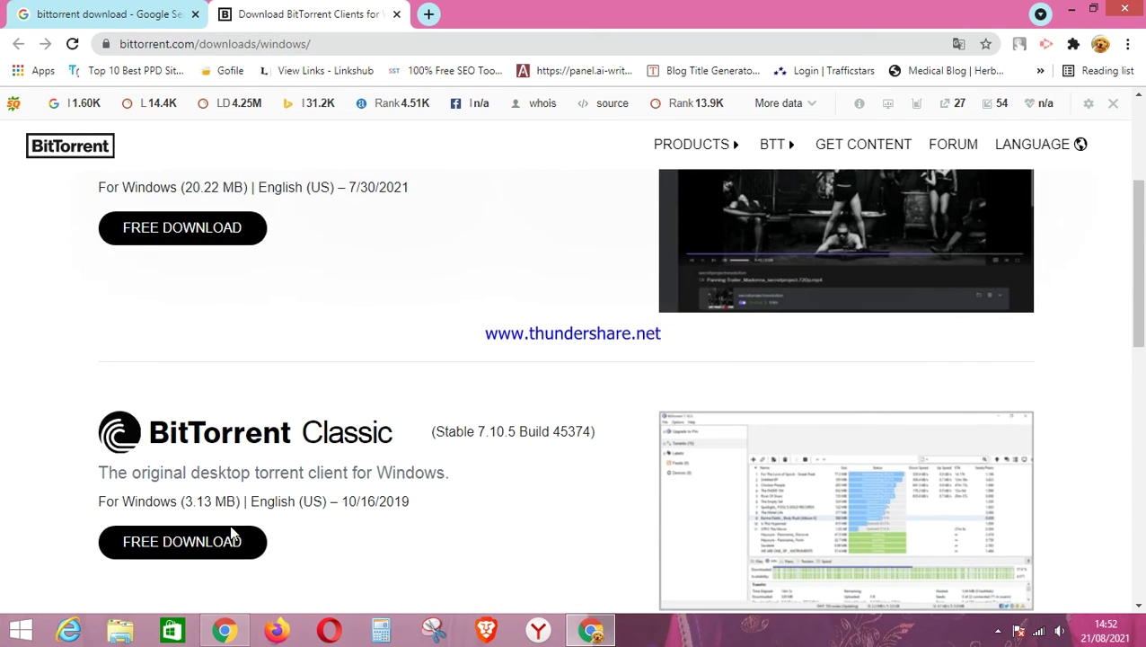
pyautogui.click(192, 550)
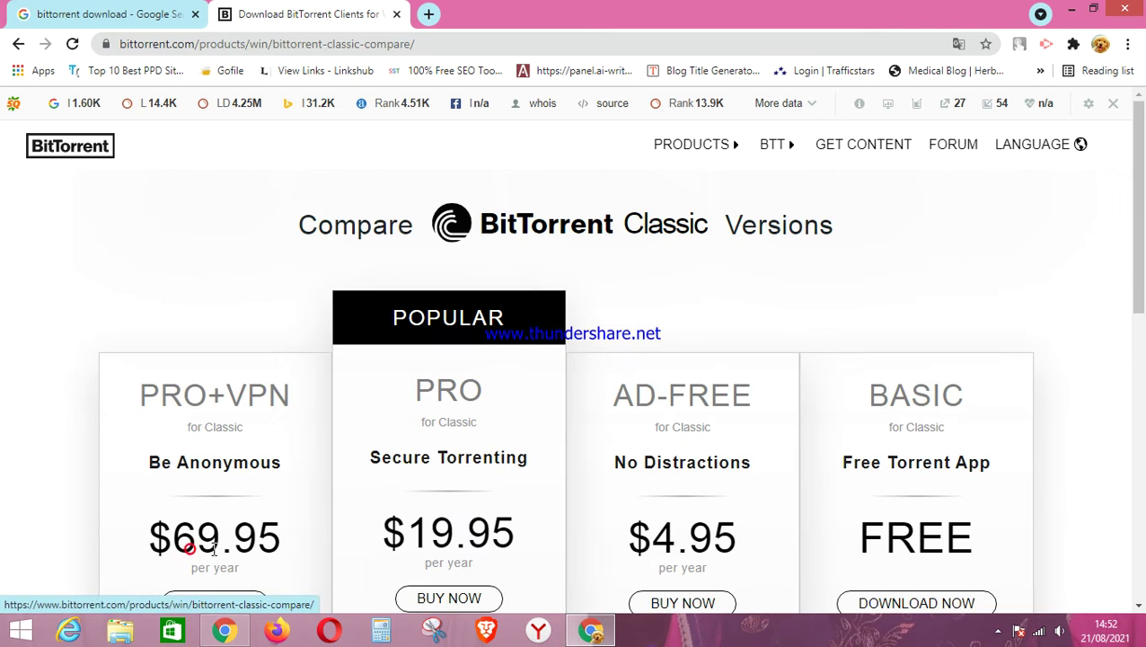
# Choose the free Basic version of BitTorrent Classic and start downloading BitTorrent.exe with the proposed save location
pyautogui.scroll(-4, 409, 388)
pyautogui.scroll(3, 903, 328)
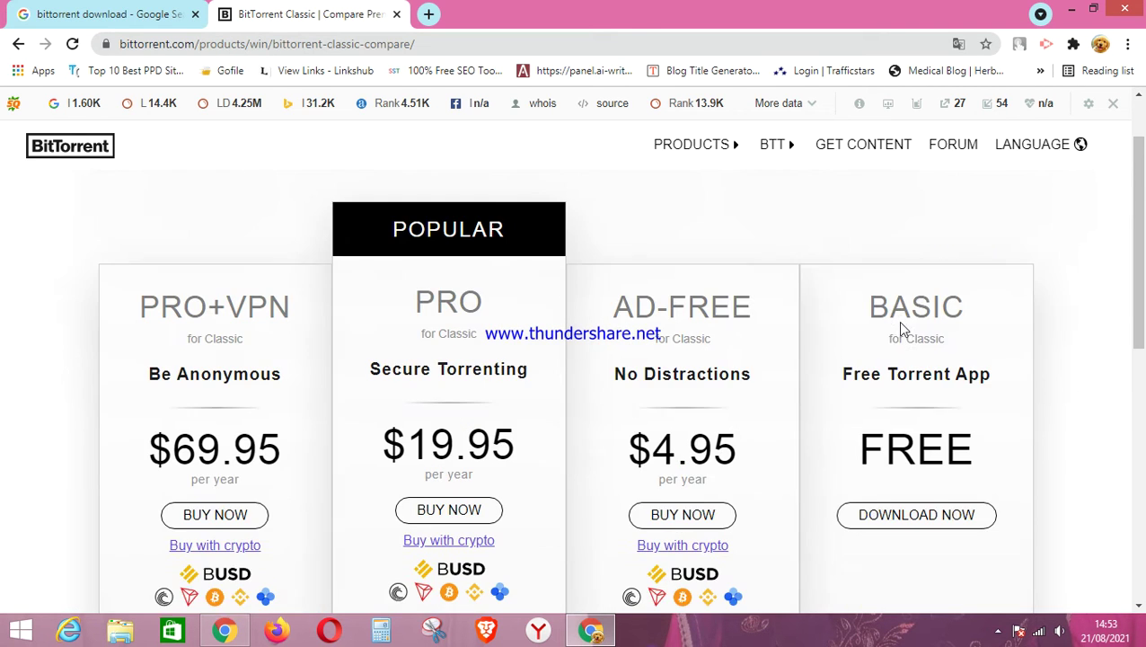
pyautogui.scroll(-2, 926, 399)
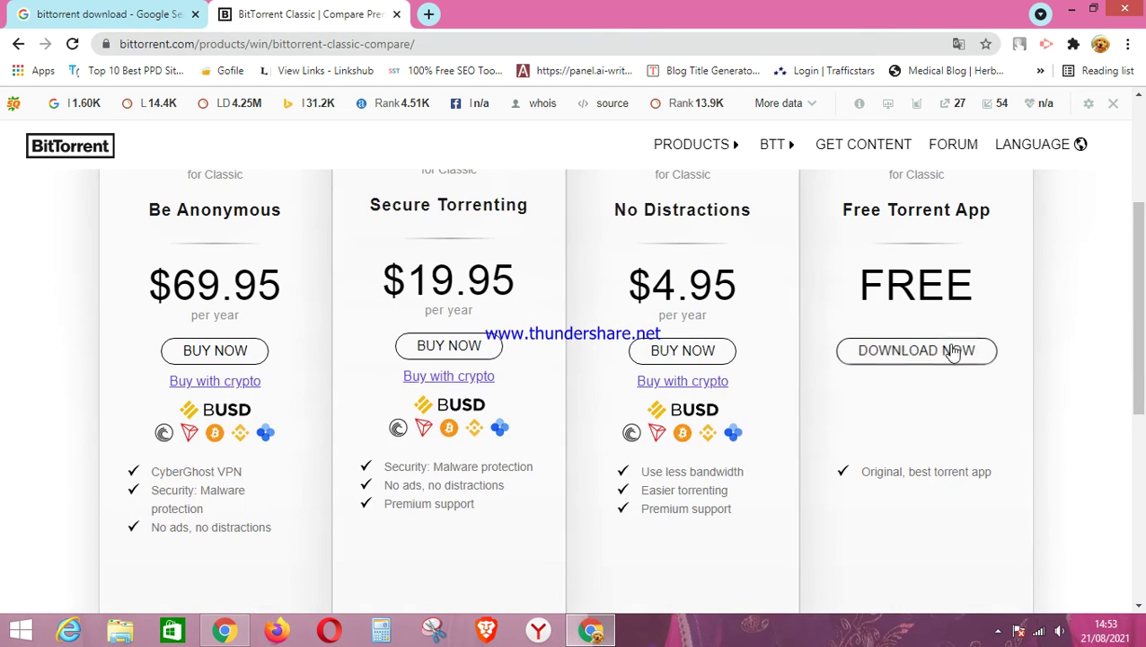
pyautogui.click(901, 356)
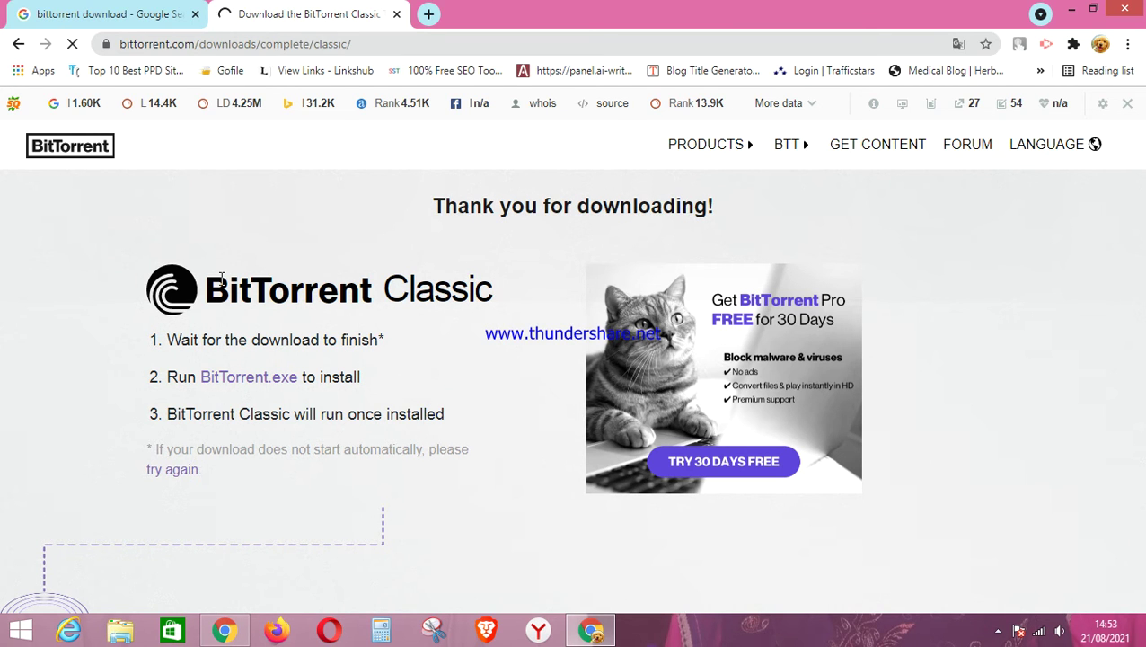
pyautogui.moveTo(224, 281); pyautogui.dragTo(320, 291)
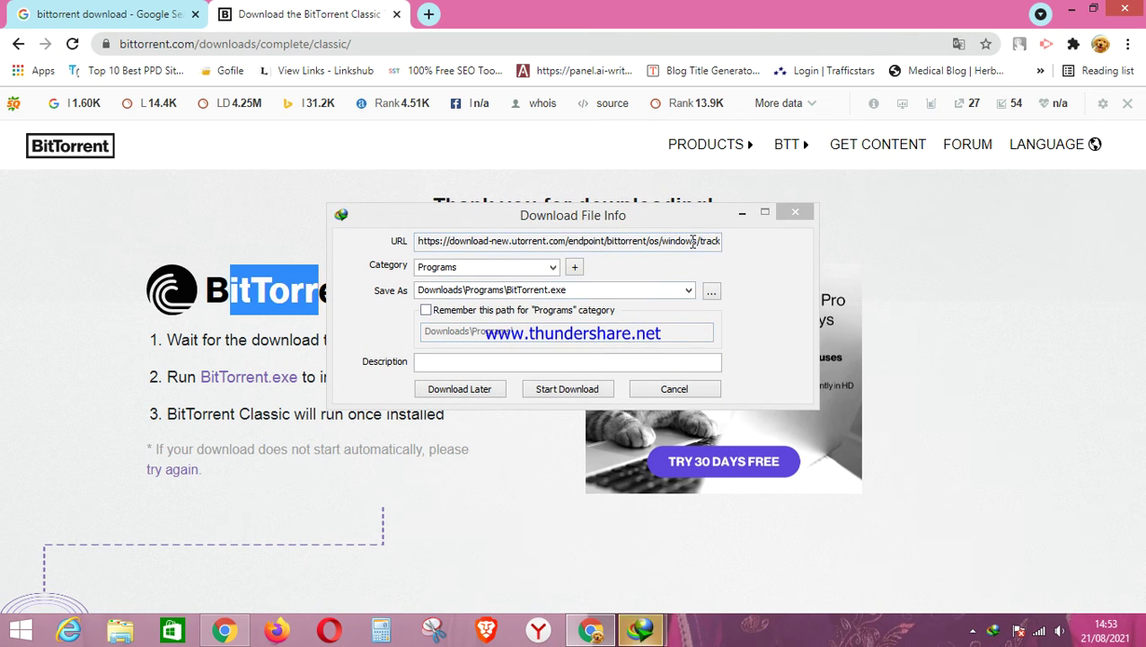
pyautogui.click(566, 391)
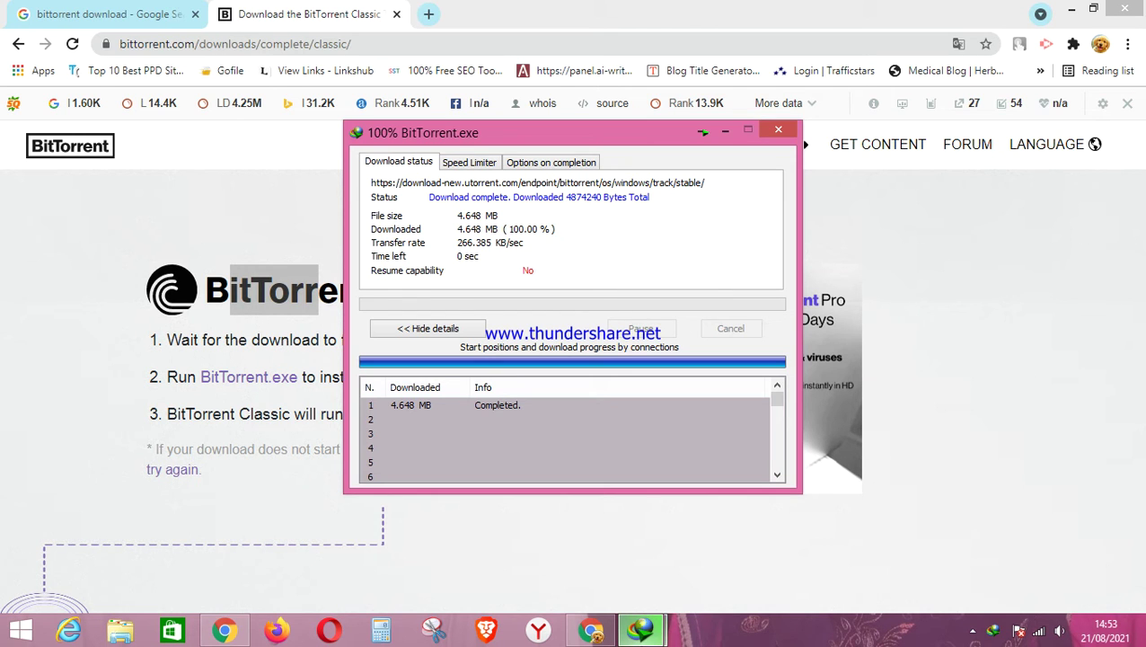
# Dismiss the Internet Download Manager registration prompt and open the folder containing the downloaded installer
pyautogui.moveTo(640, 631)
pyautogui.click(710, 524)
pyautogui.click(642, 633)
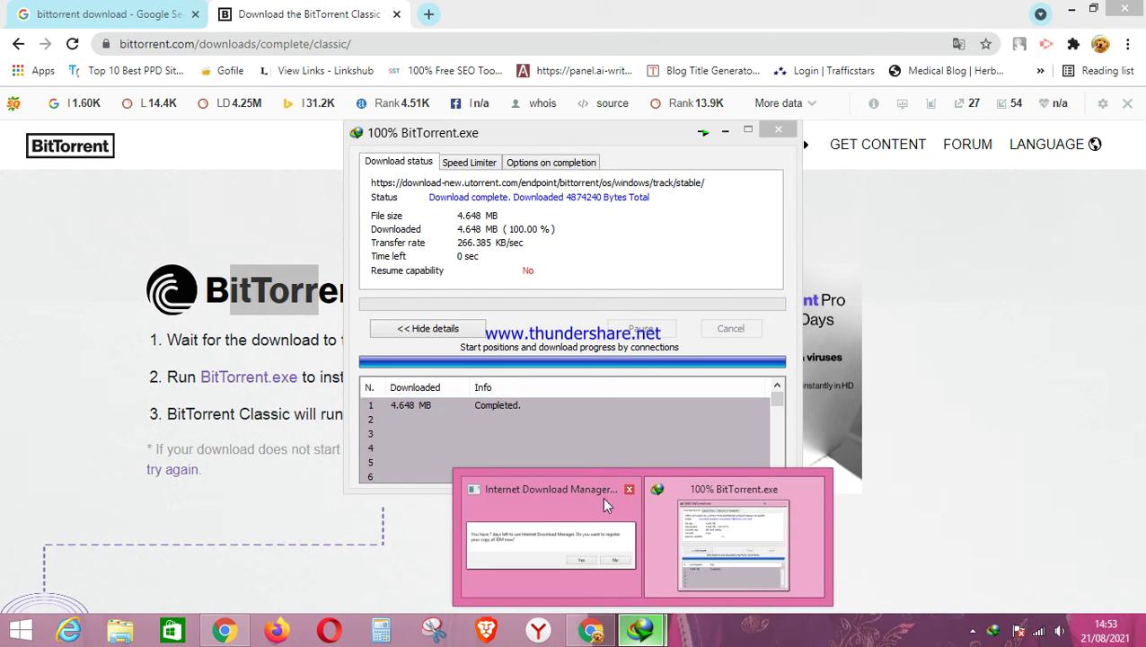
pyautogui.click(605, 505)
pyautogui.click(729, 353)
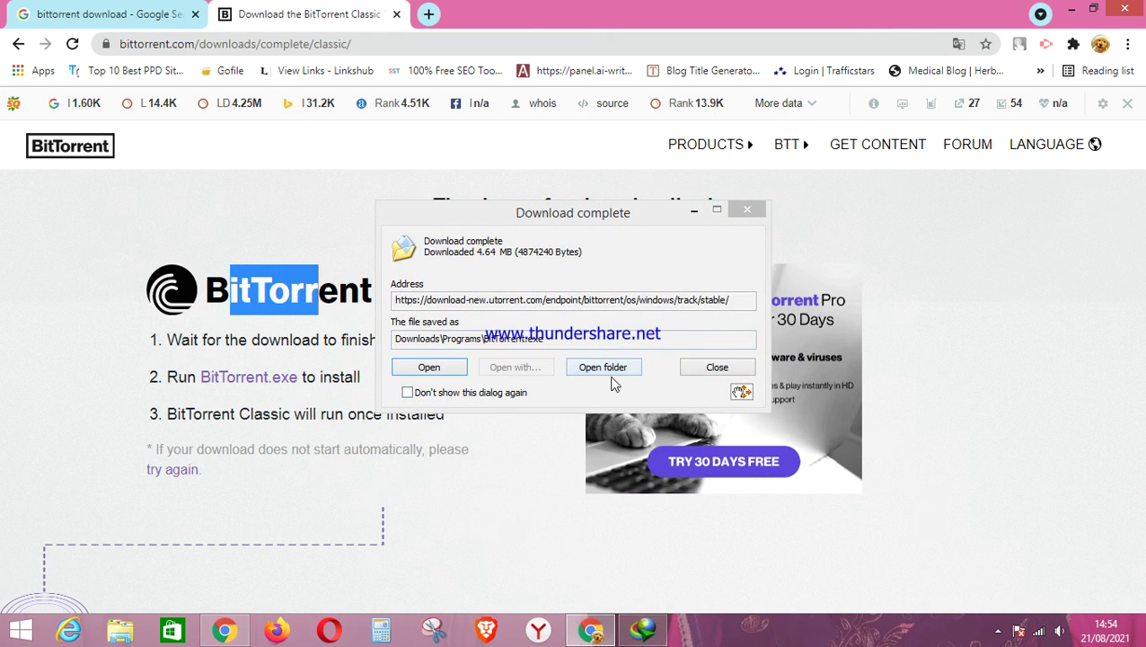
pyautogui.click(603, 367)
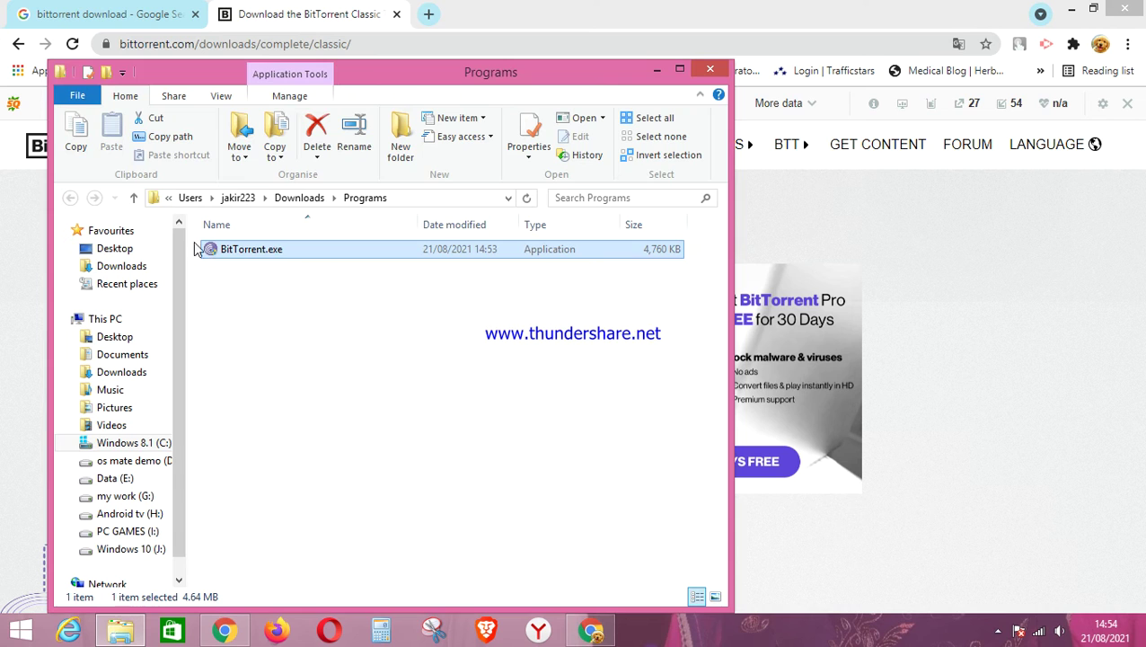
# Run BitTorrent.exe from the Programs folder as administrator
pyautogui.click(293, 256)
pyautogui.rightClick(292, 257)
pyautogui.click(270, 327)
pyautogui.doubleClick(301, 259)
pyautogui.rightClick(298, 255)
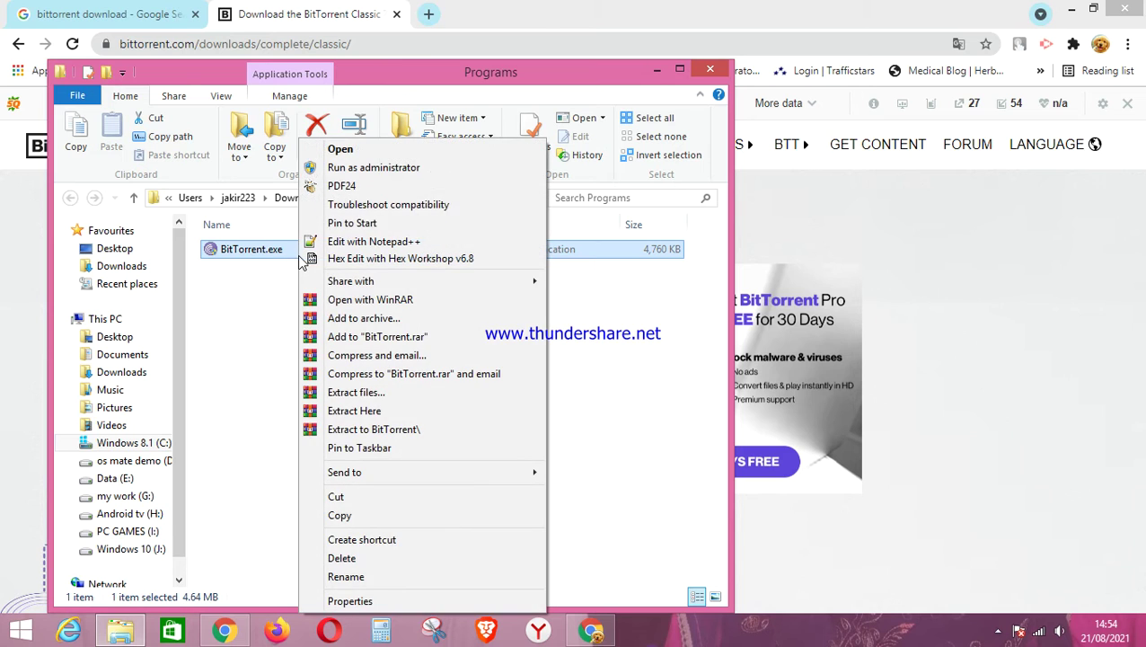
pyautogui.click(412, 168)
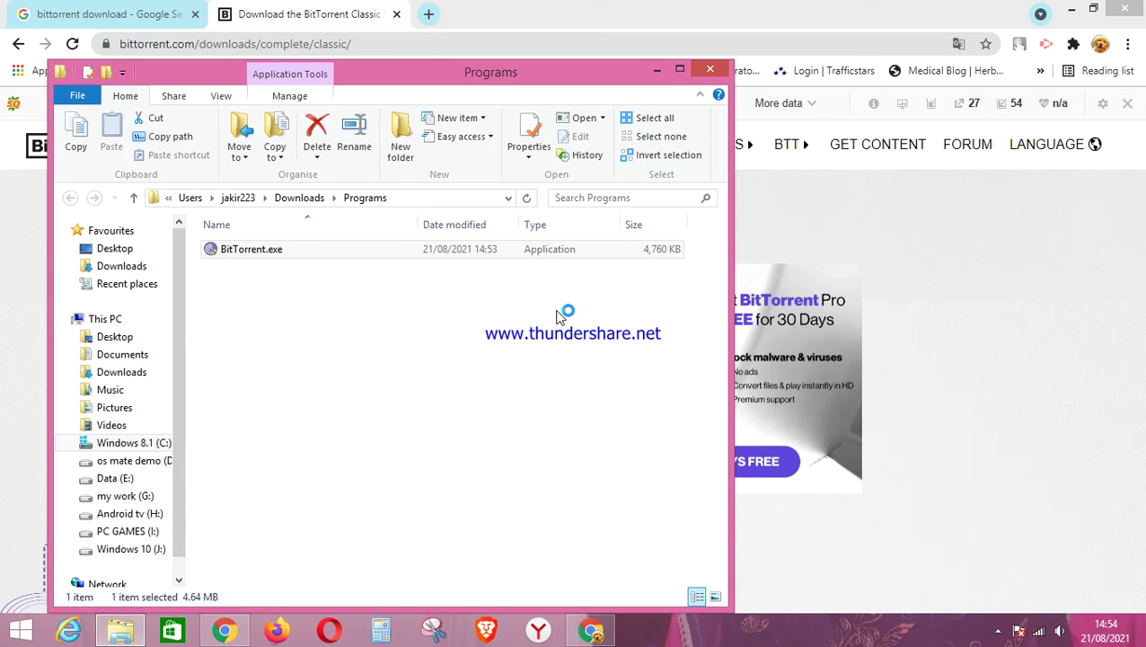
# Clear the desktop by closing the Programs folder, minimising the download page and closing the YouTube browser window
pyautogui.click(710, 69)
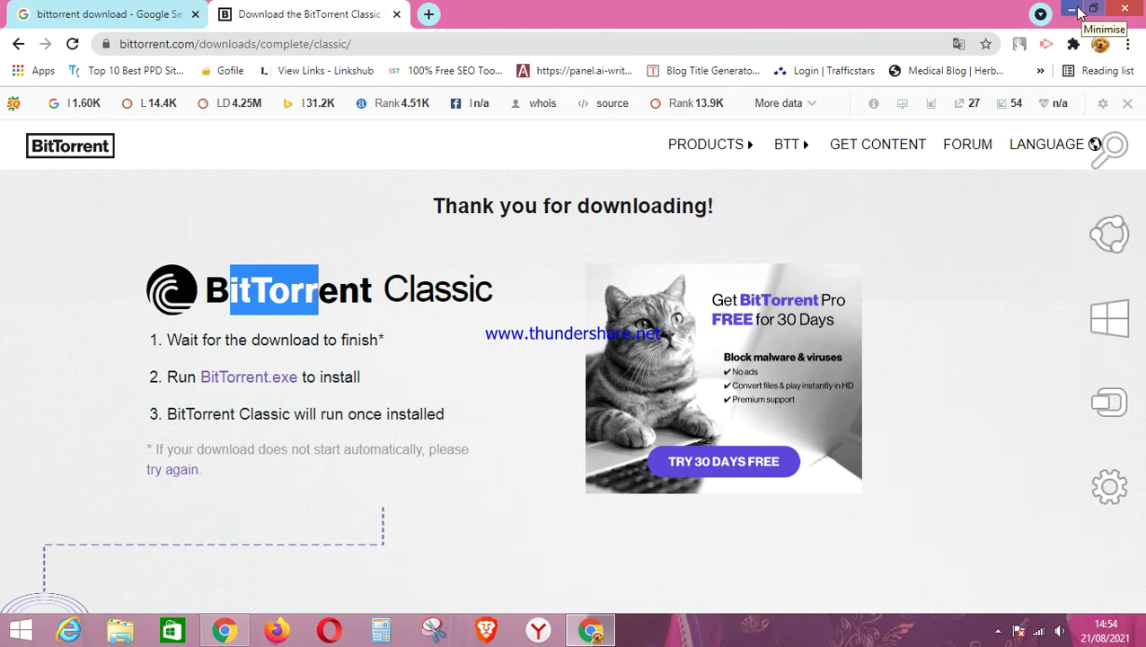
pyautogui.click(1125, 9)
pyautogui.click(1070, 11)
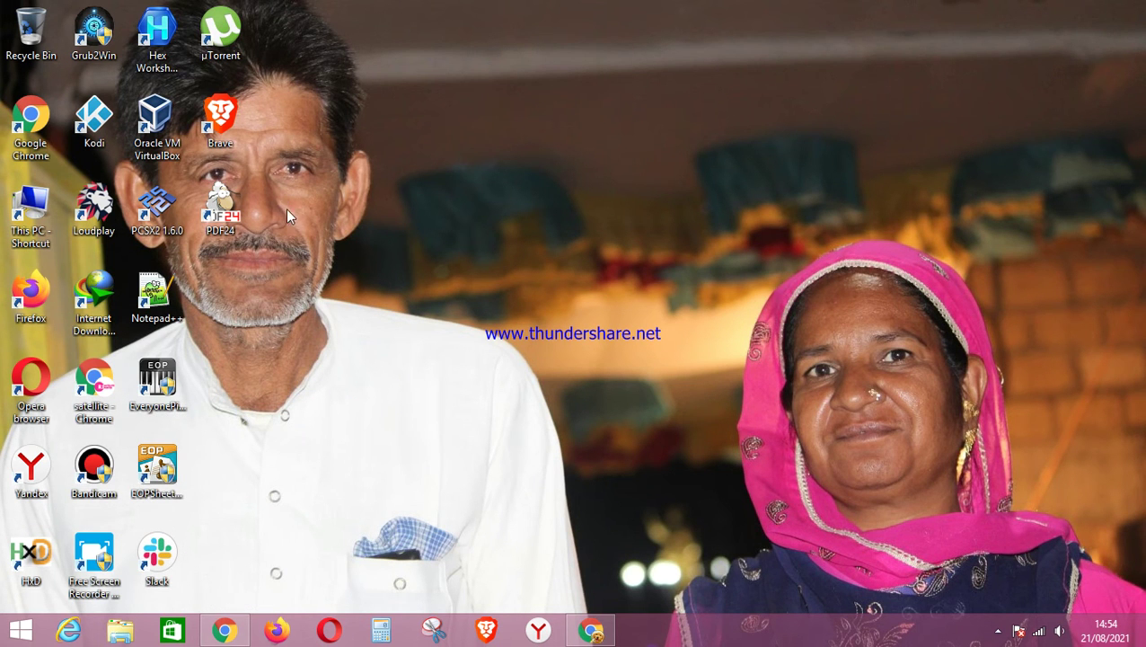
pyautogui.moveTo(224, 631)
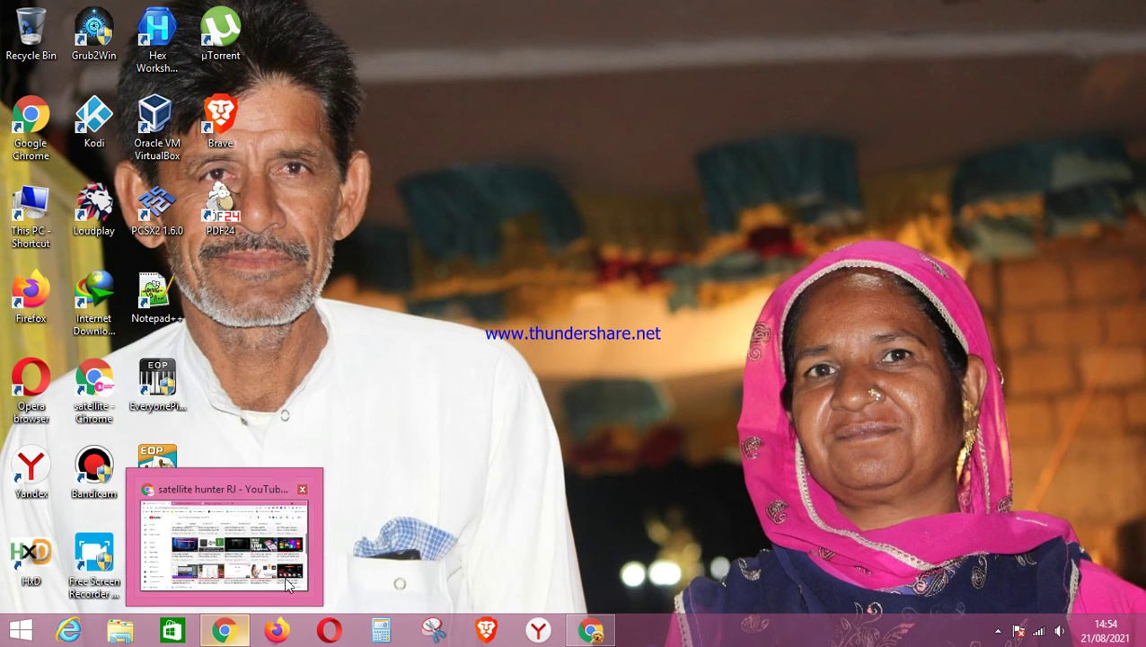
pyautogui.click(302, 491)
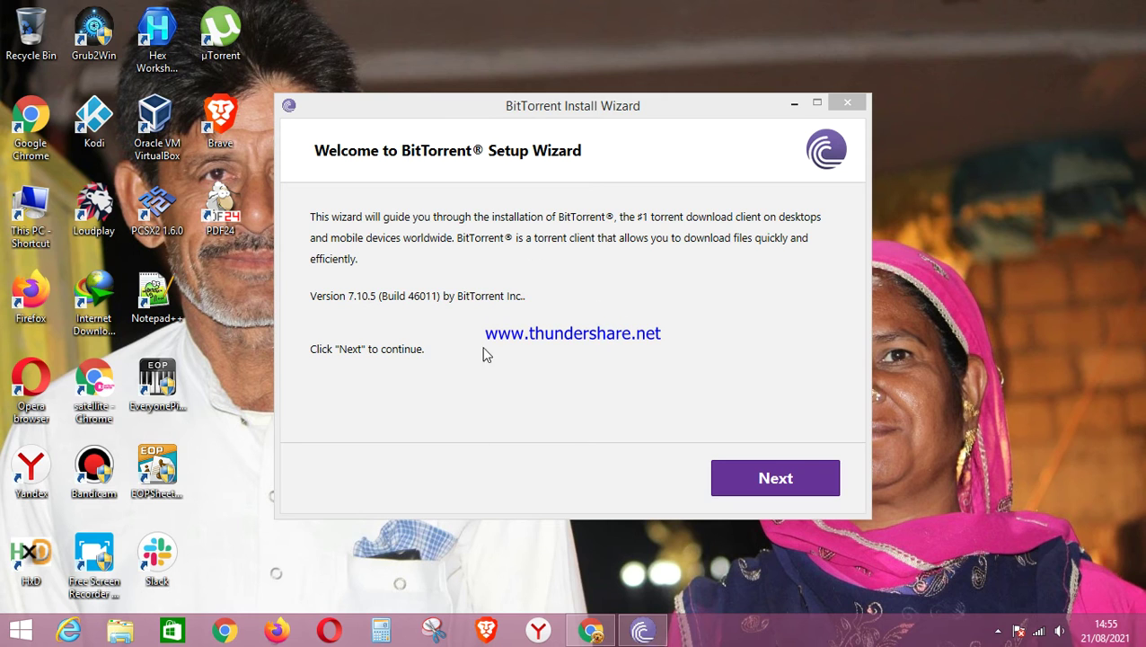
# Proceed through the BitTorrent setup wizard, agreeing to the license terms and declining the Avast Free Antivirus offer
pyautogui.click(778, 478)
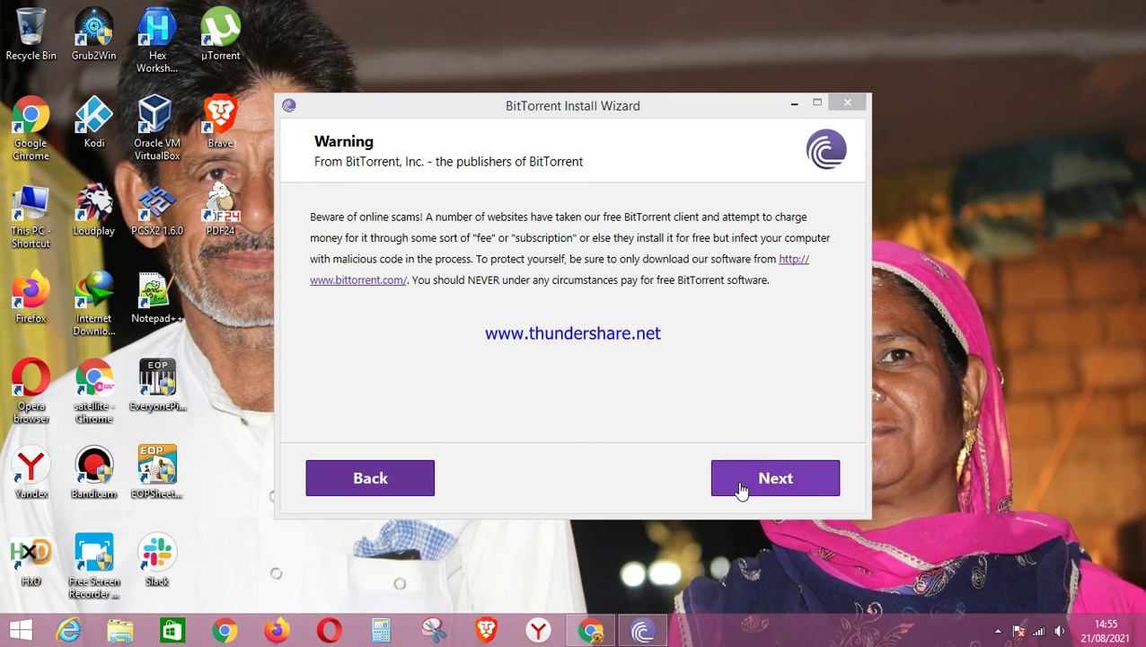
pyautogui.click(741, 489)
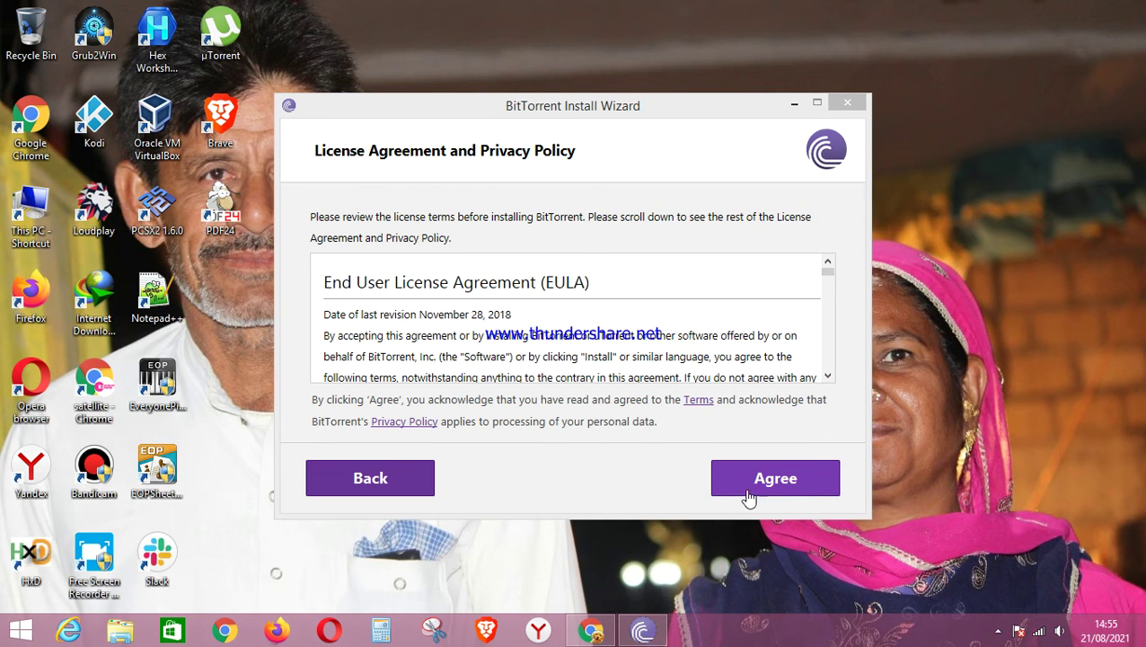
pyautogui.click(802, 492)
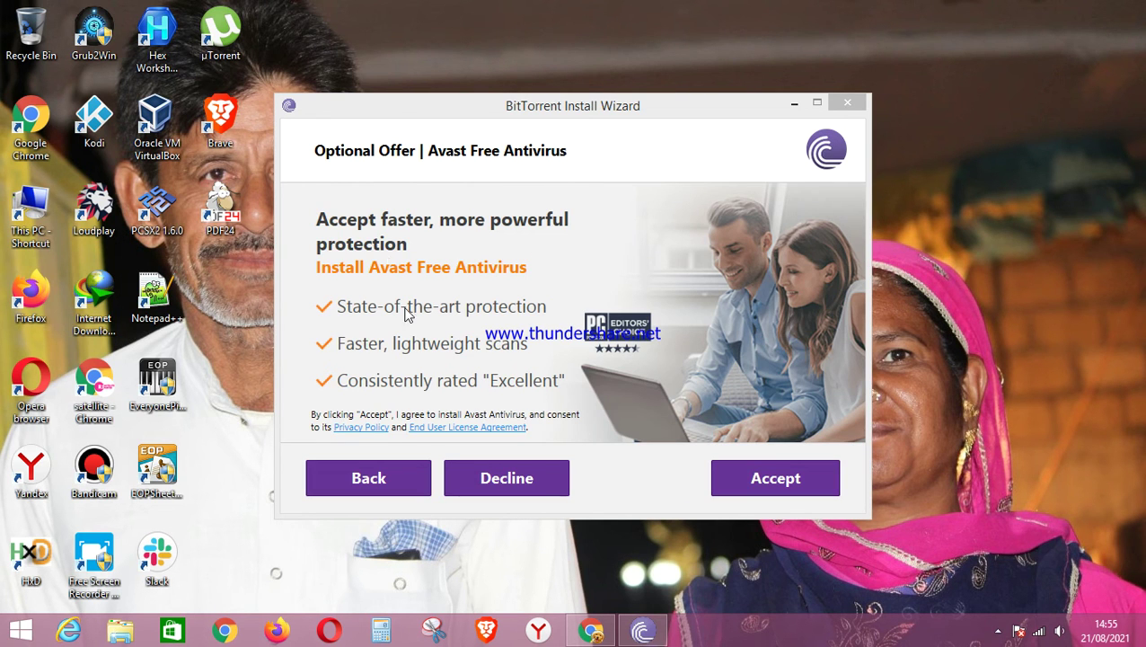
pyautogui.click(510, 485)
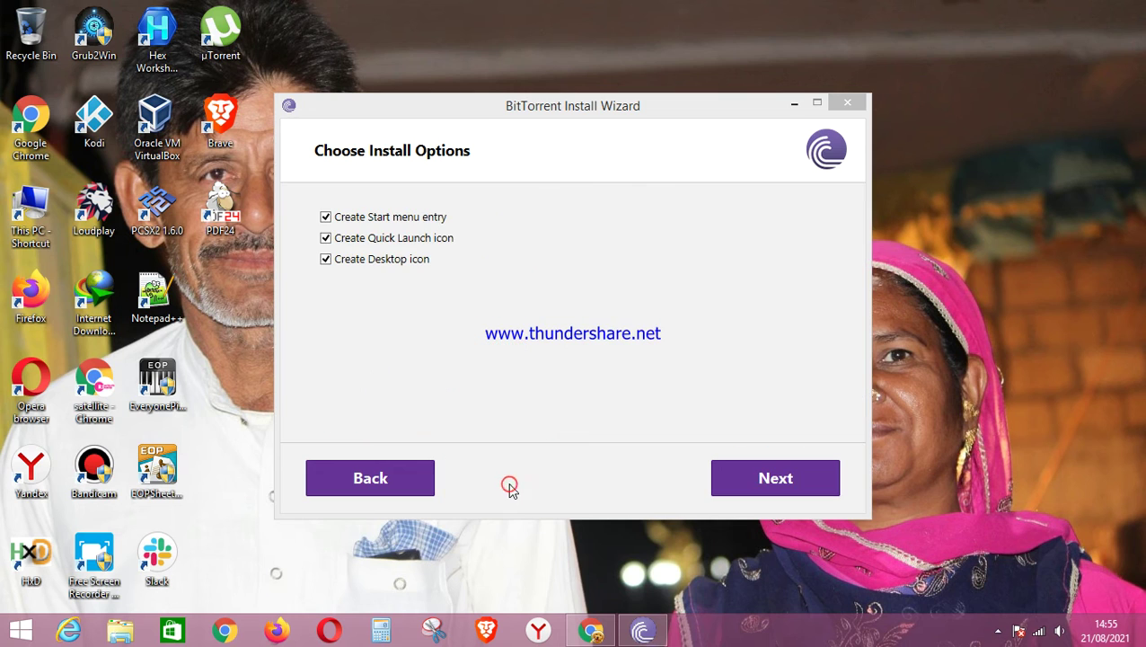
# Confirm the install options and Windows configuration settings, and finish the BitTorrent setup with Launch BitTorrent unticked
pyautogui.click(328, 219)
pyautogui.click(757, 485)
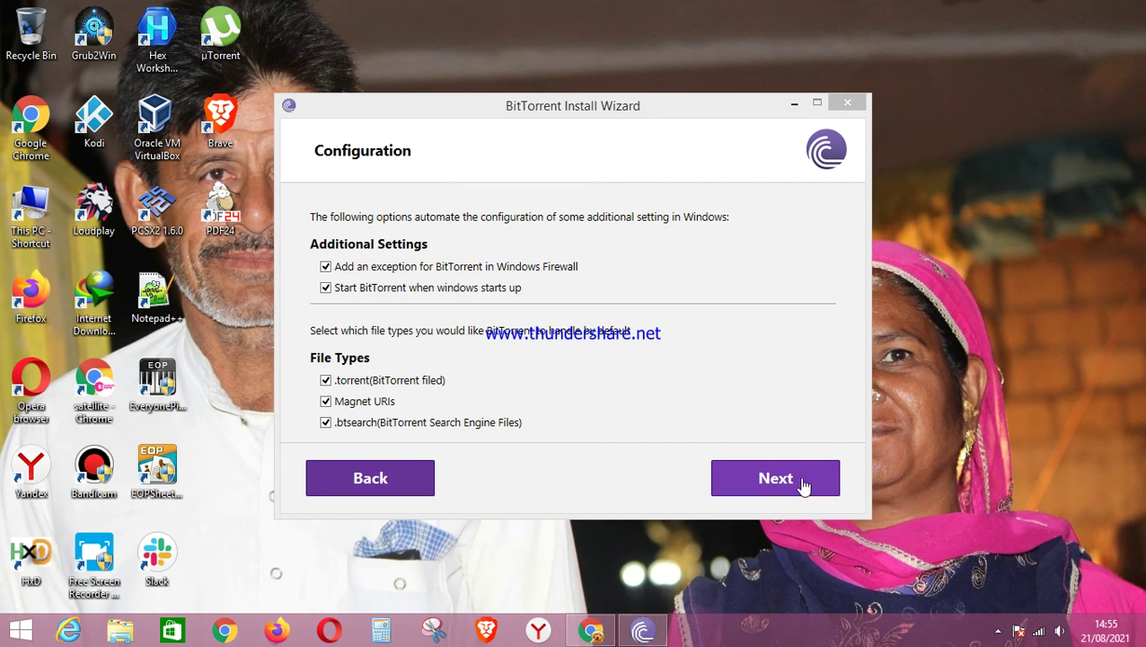
pyautogui.click(761, 485)
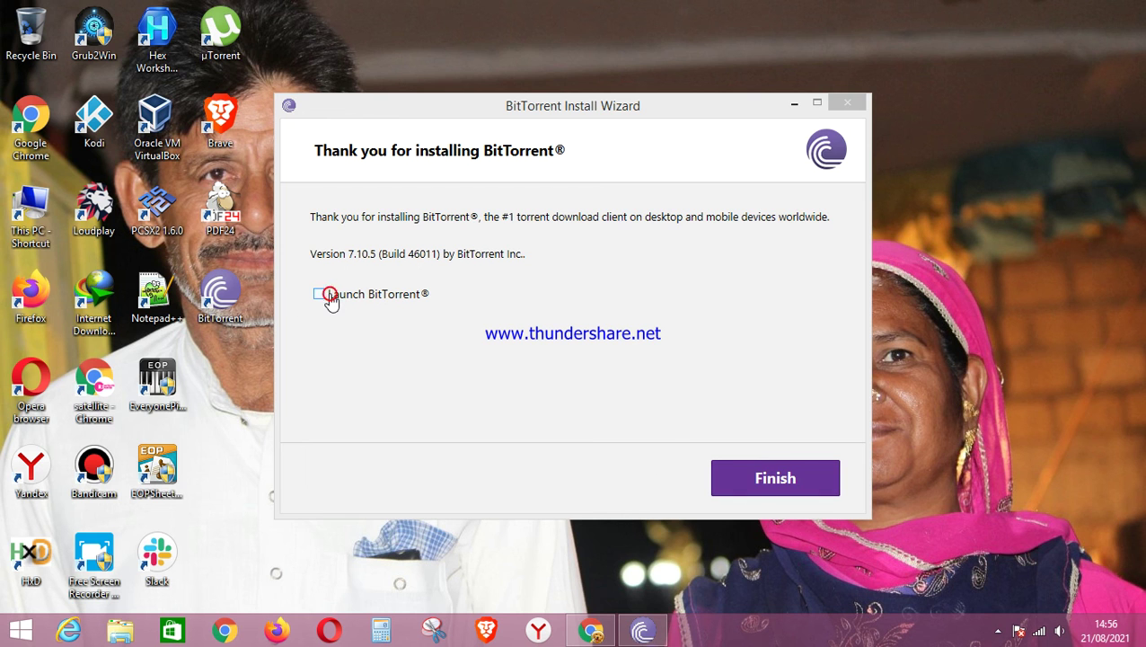
pyautogui.click(715, 491)
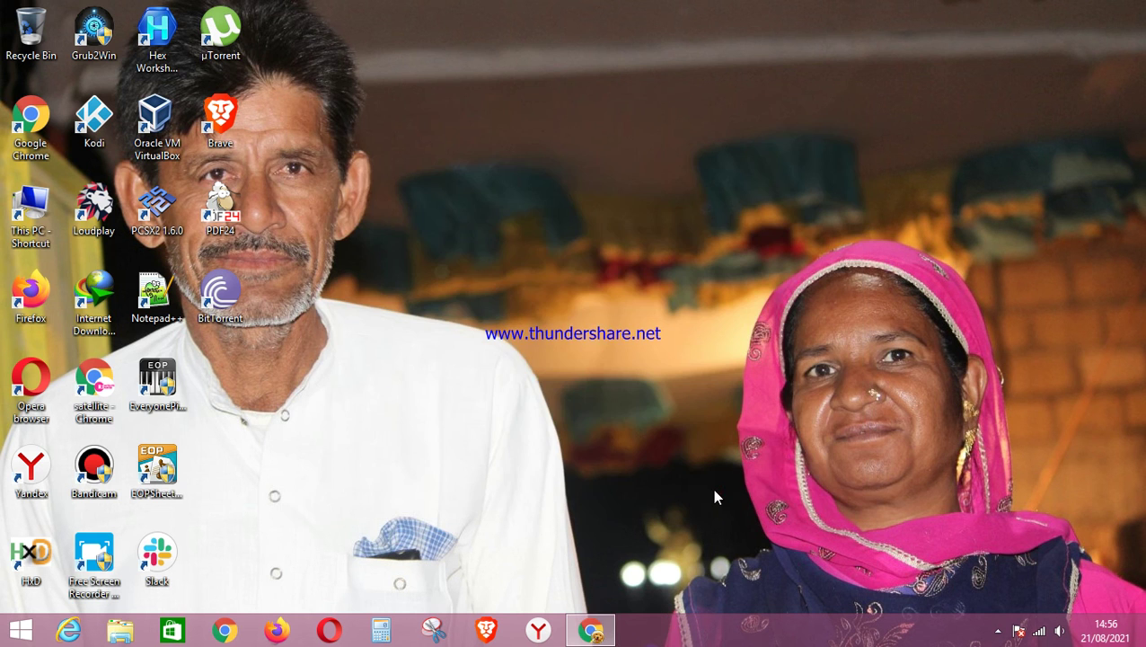
pyautogui.rightClick(453, 243)
pyautogui.click(505, 290)
pyautogui.rightClick(467, 187)
pyautogui.click(524, 239)
pyautogui.rightClick(444, 159)
pyautogui.click(463, 205)
pyautogui.rightClick(457, 154)
pyautogui.click(526, 204)
pyautogui.rightClick(488, 179)
pyautogui.click(540, 227)
pyautogui.rightClick(477, 183)
pyautogui.click(528, 234)
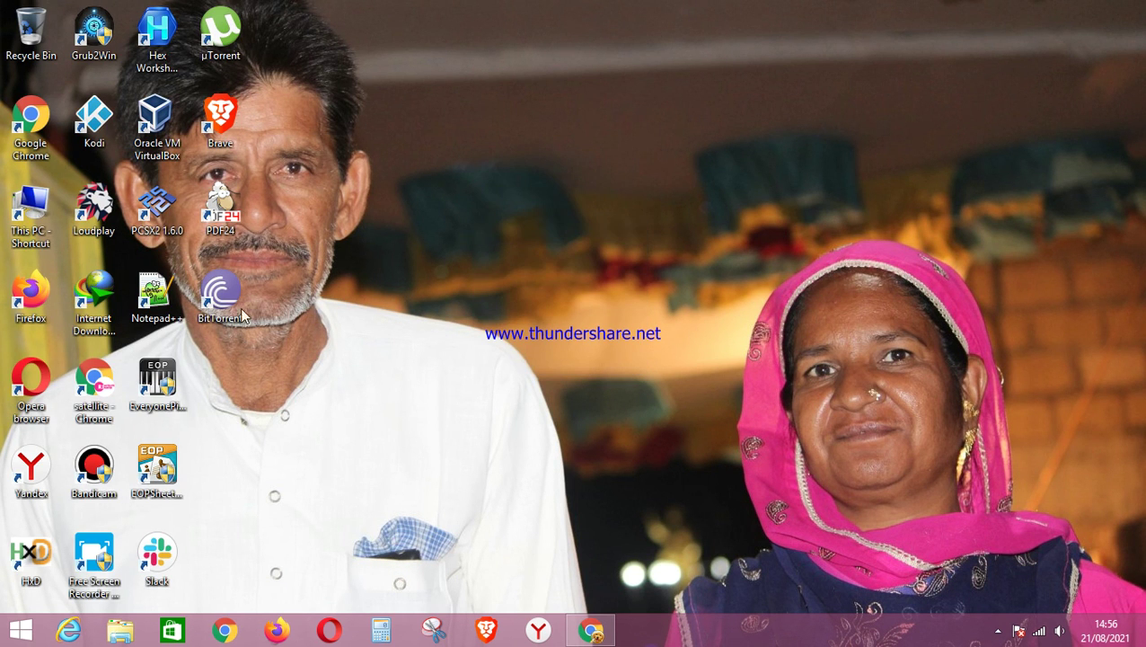
# Launch BitTorrent from its desktop shortcut, and close its main window once it has opened
pyautogui.click(230, 292)
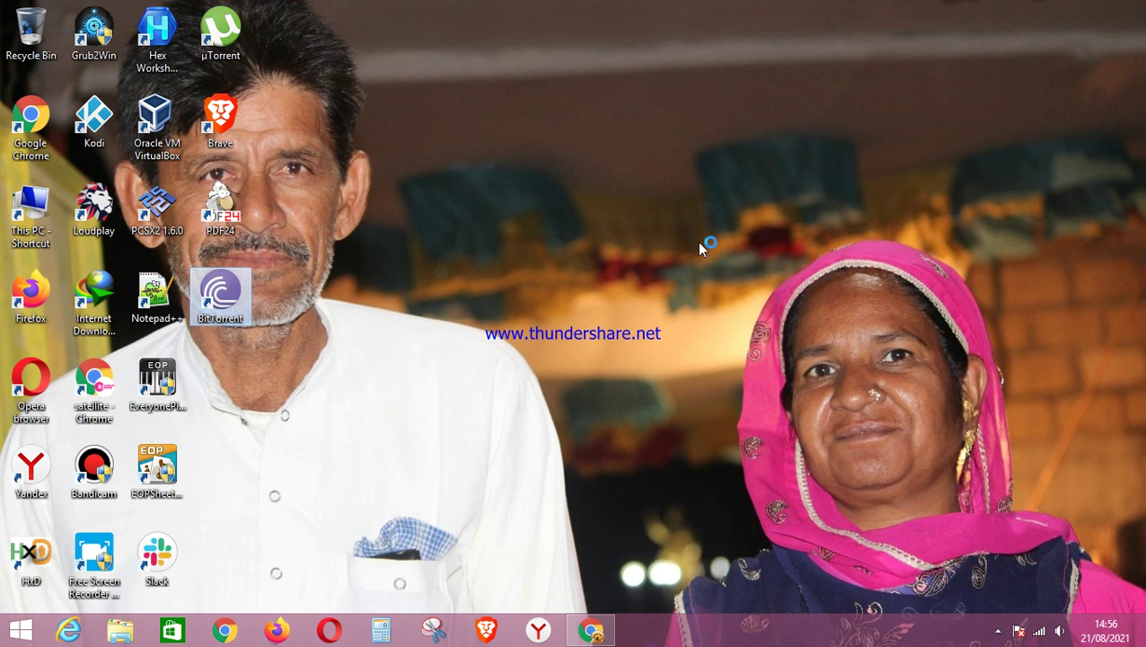
pyautogui.press('Return')
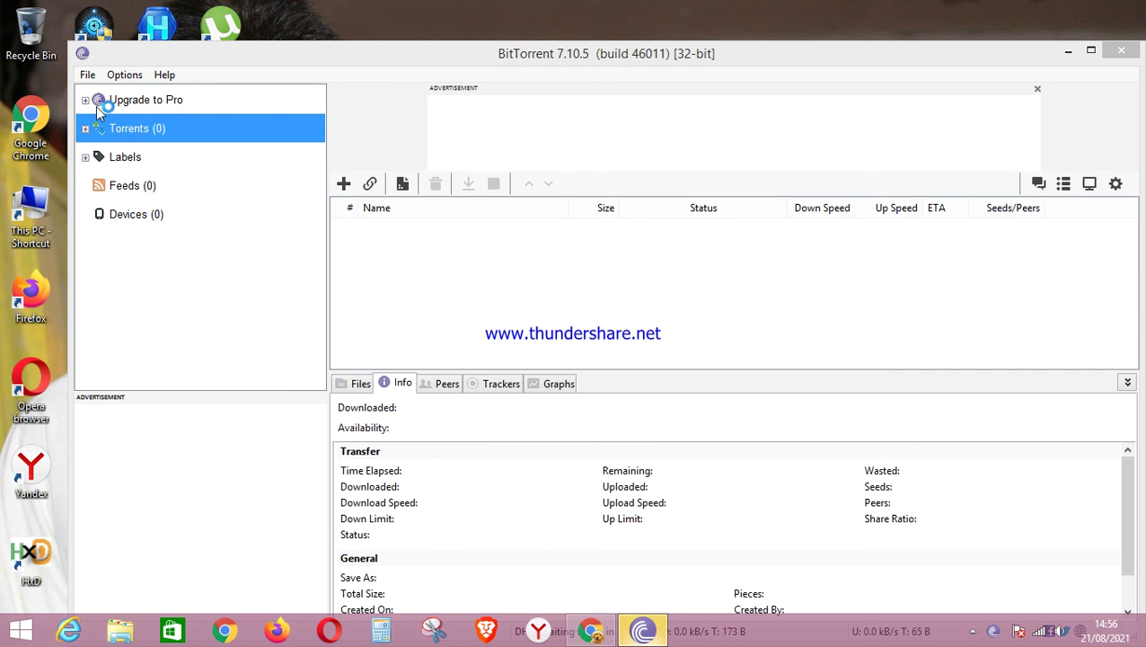
pyautogui.click(1121, 53)
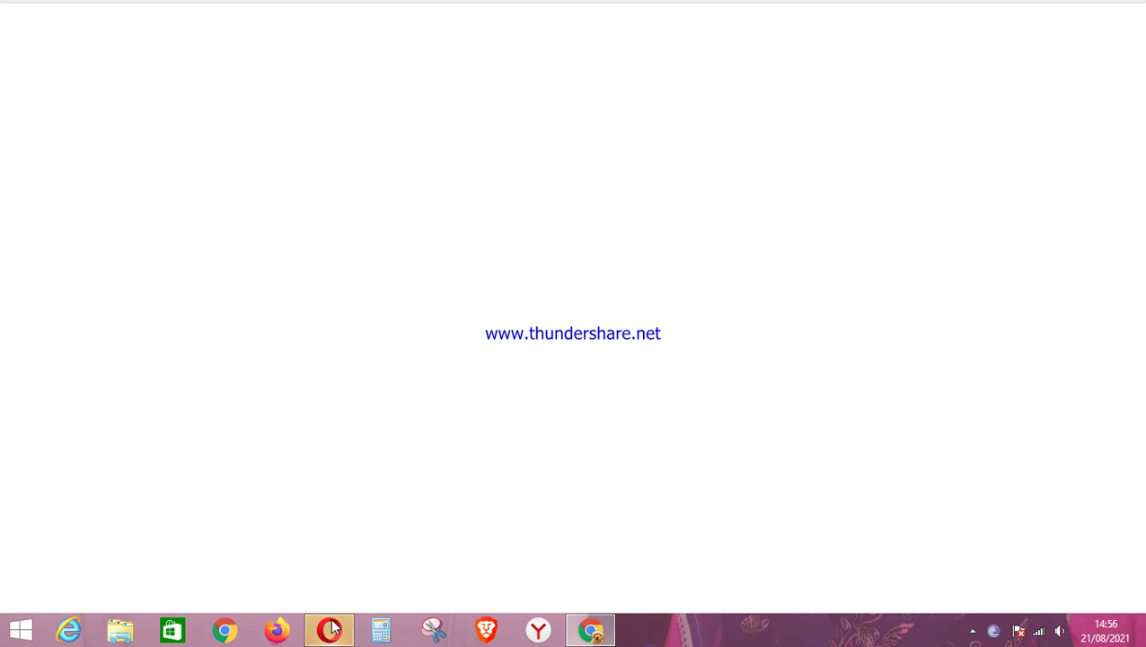
# Close the Opera browser window and confirm quitting Opera with all its tabs
pyautogui.moveTo(332, 629)
pyautogui.click(411, 493)
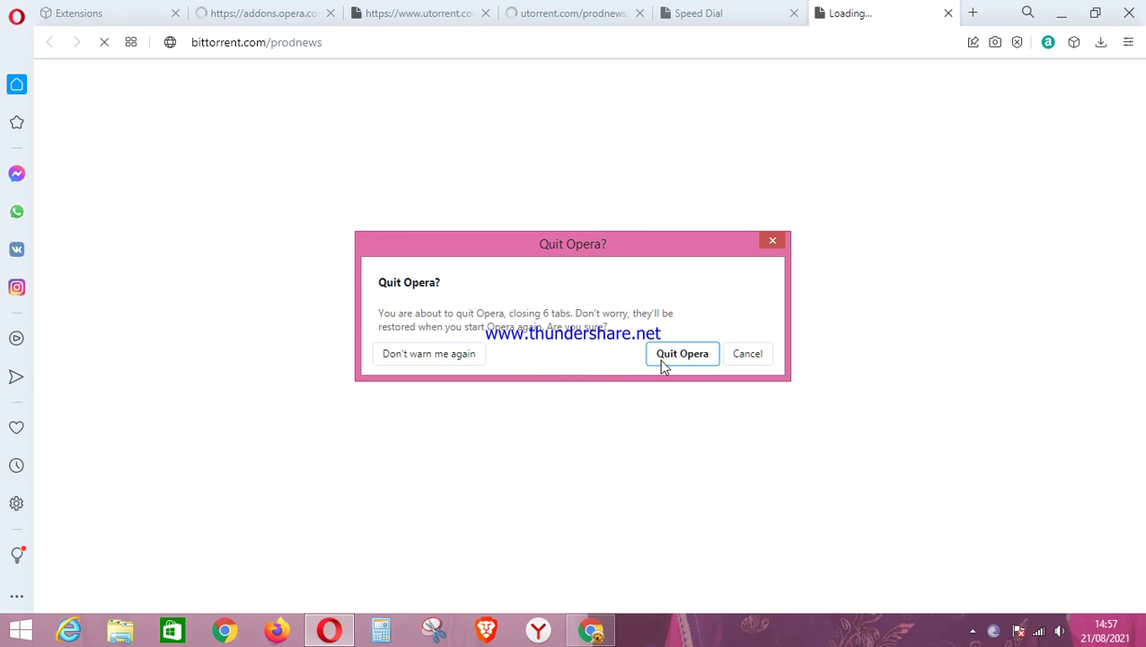
pyautogui.click(665, 359)
pyautogui.click(973, 632)
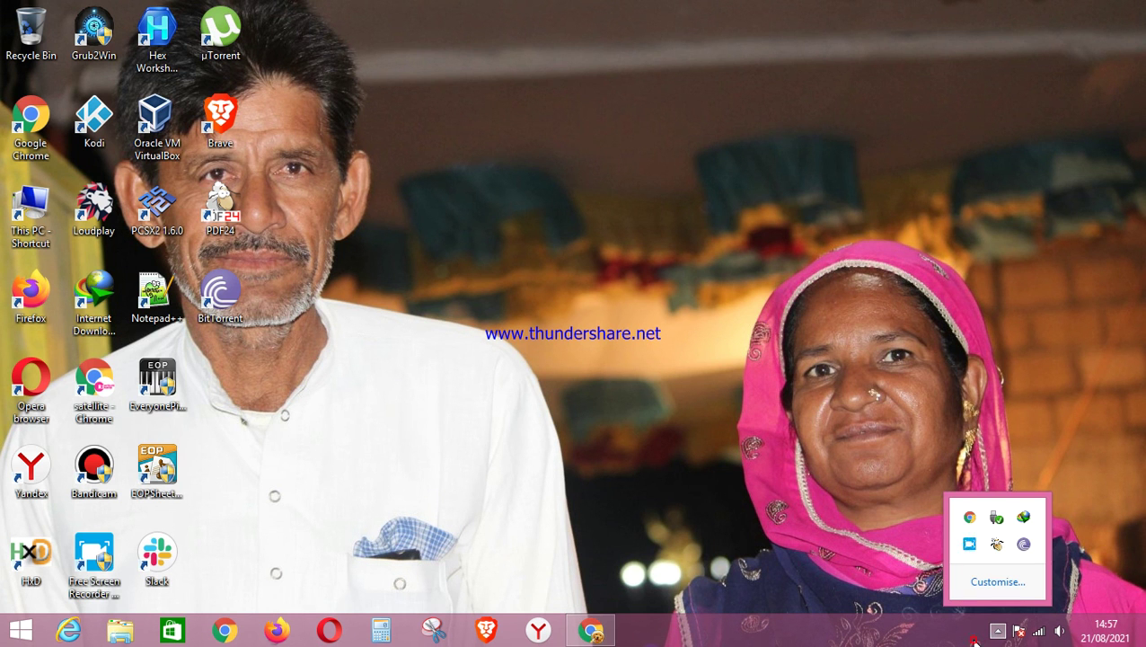
pyautogui.rightClick(959, 544)
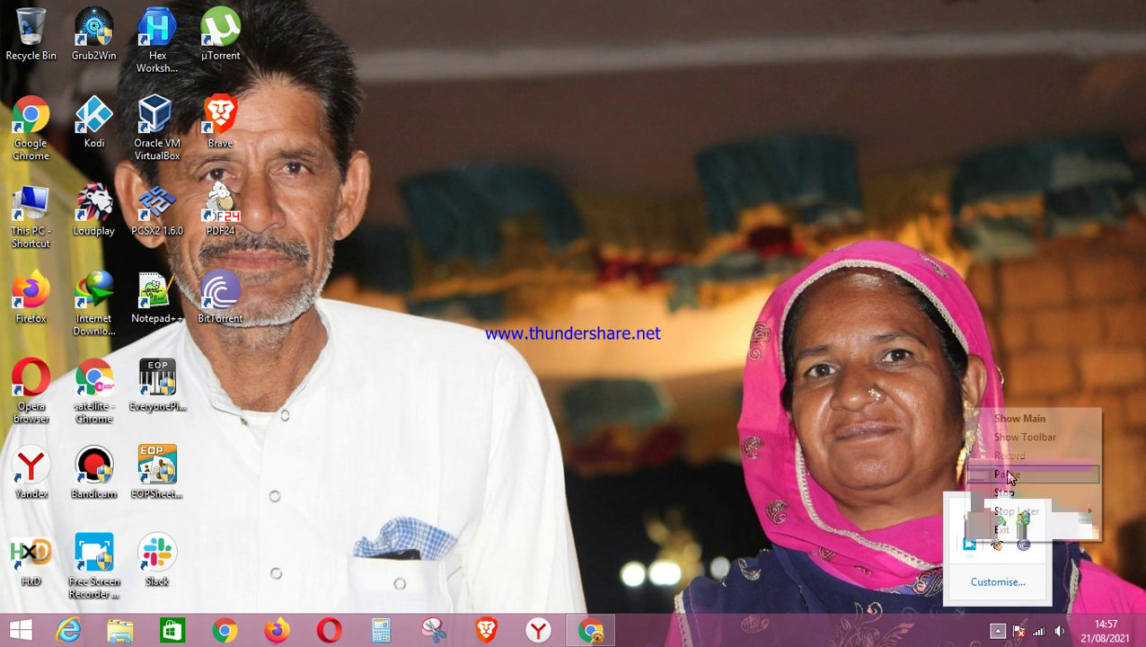